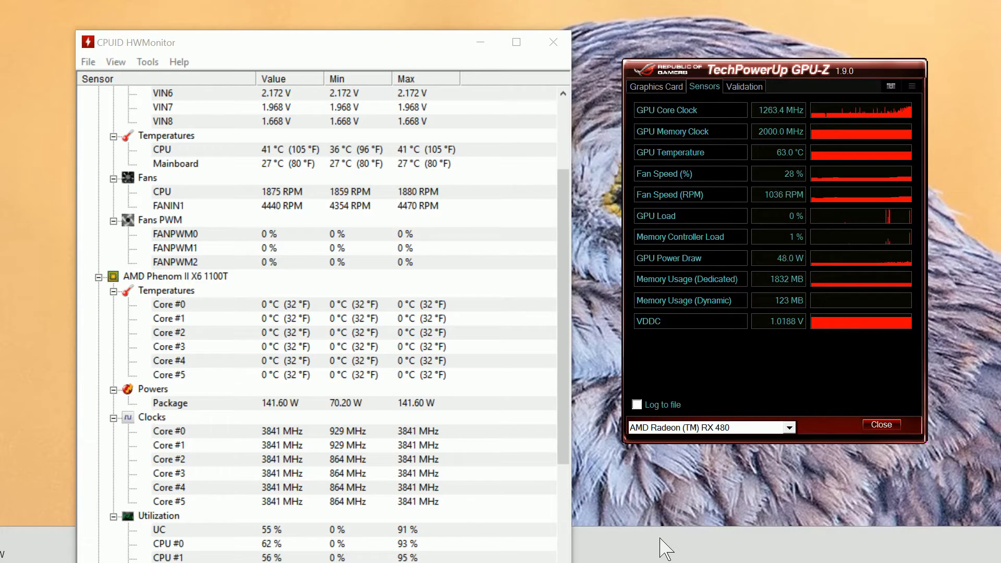
- Bring the Outlook window with the AMD mail folder in front of HWMonitor
left_click(659, 539)
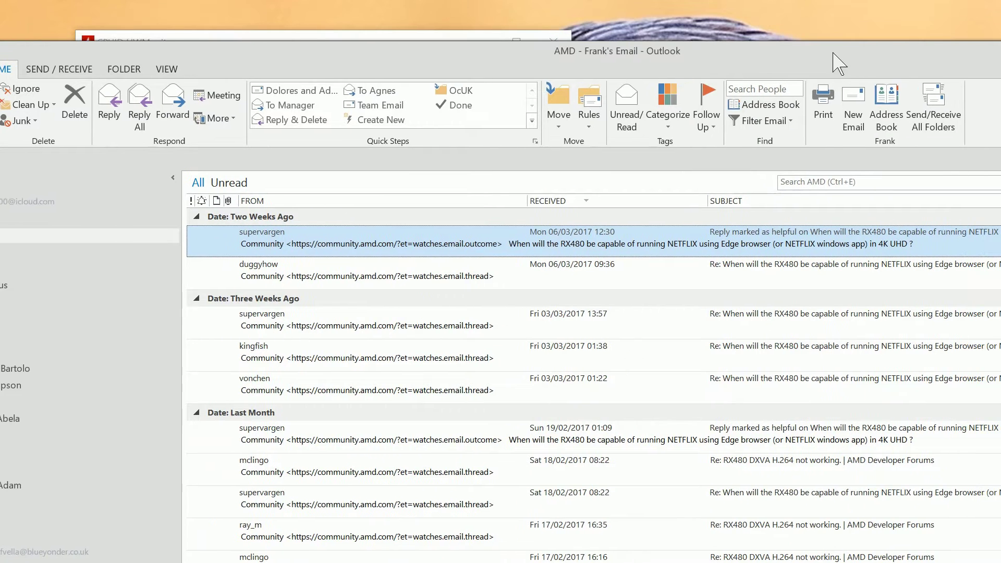
- Lower the Outlook window to uncover the monitoring readings behind it
left_click_drag(895, 57, 907, 102)
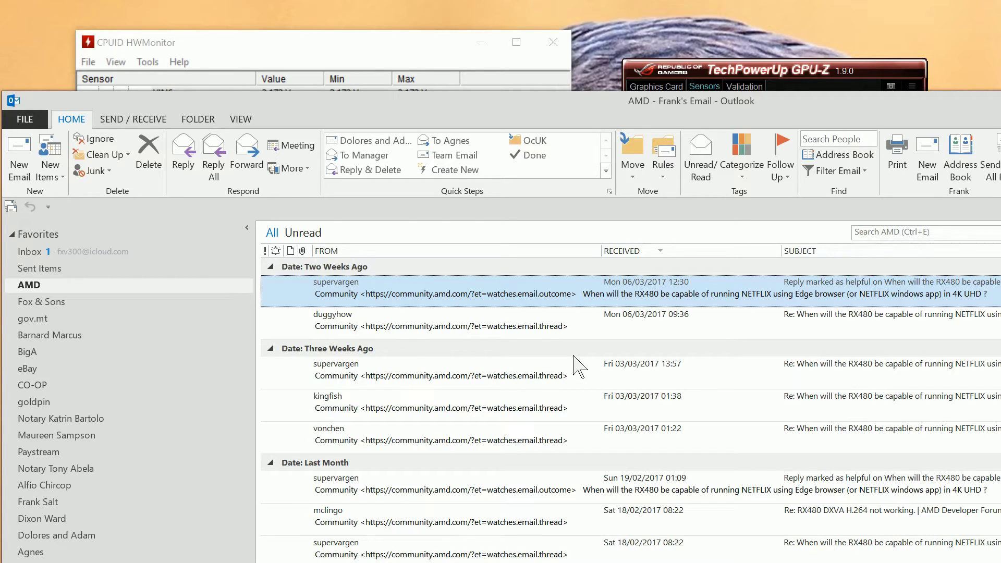
- Open Advanced Find and search the Inbox with subfolders, dropping the separate AMD folder
key("ctrl+shift+f")
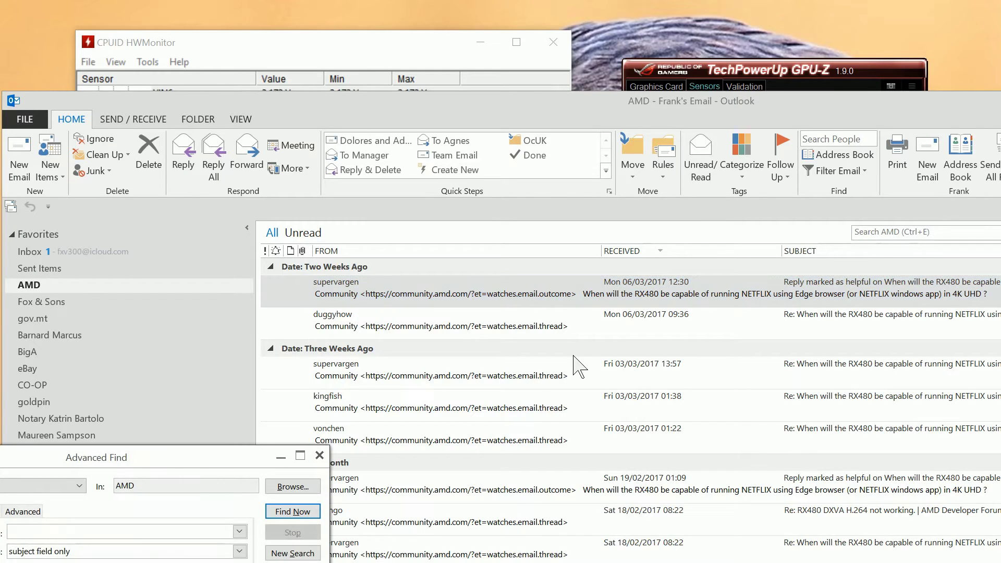
mouse_move(199, 450)
left_mouse_down()
mouse_move(469, 371)
mouse_move(548, 268)
mouse_move(574, 202)
mouse_move(545, 201)
mouse_move(432, 113)
mouse_move(407, 80)
left_mouse_up()
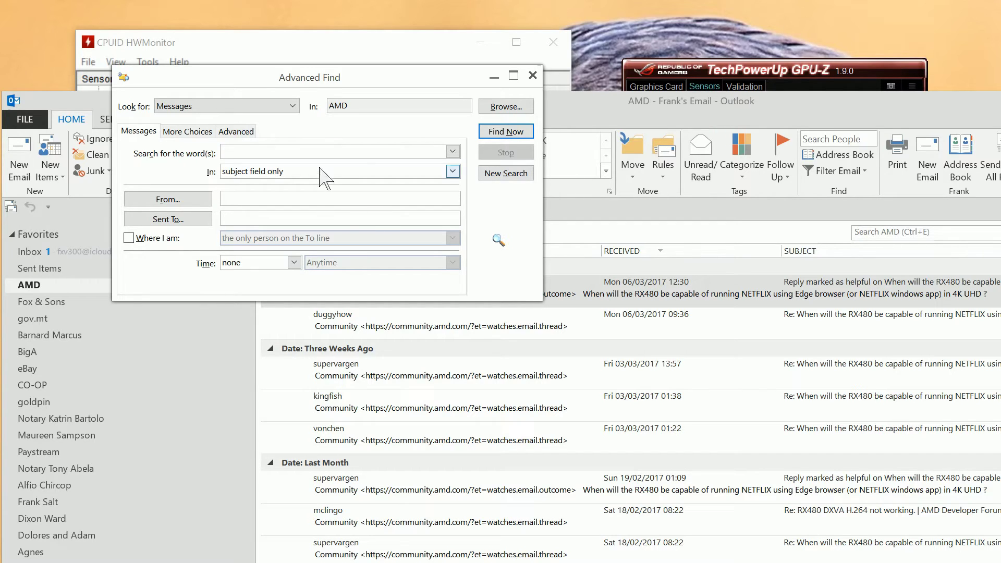
left_click(498, 108)
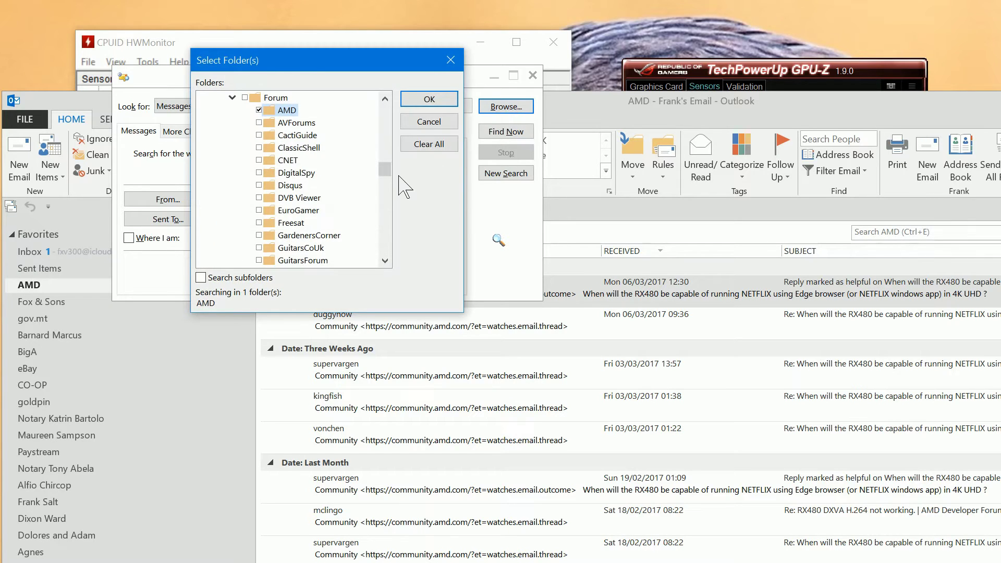
left_click(388, 164)
left_click_drag(389, 163, 389, 113)
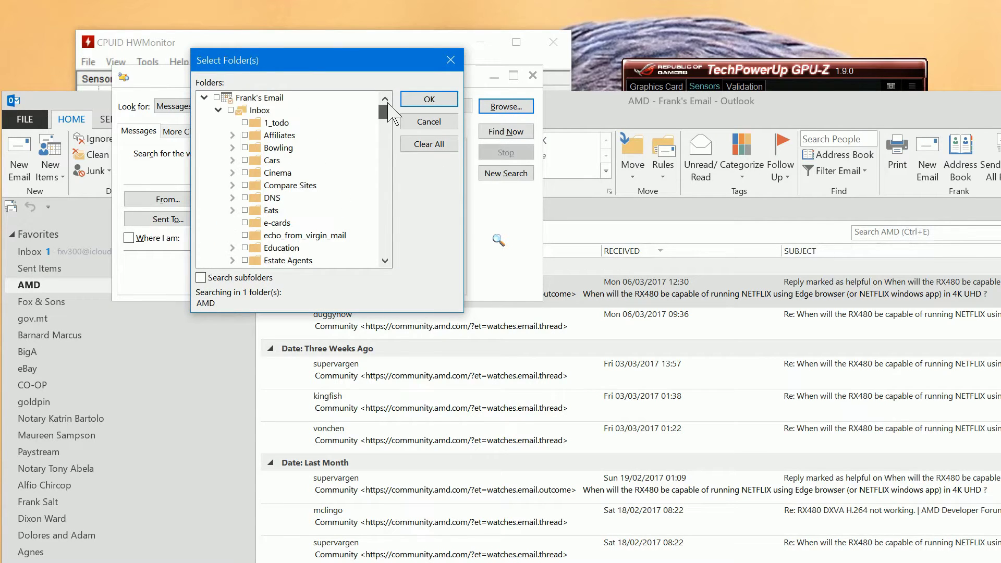
left_click(231, 110)
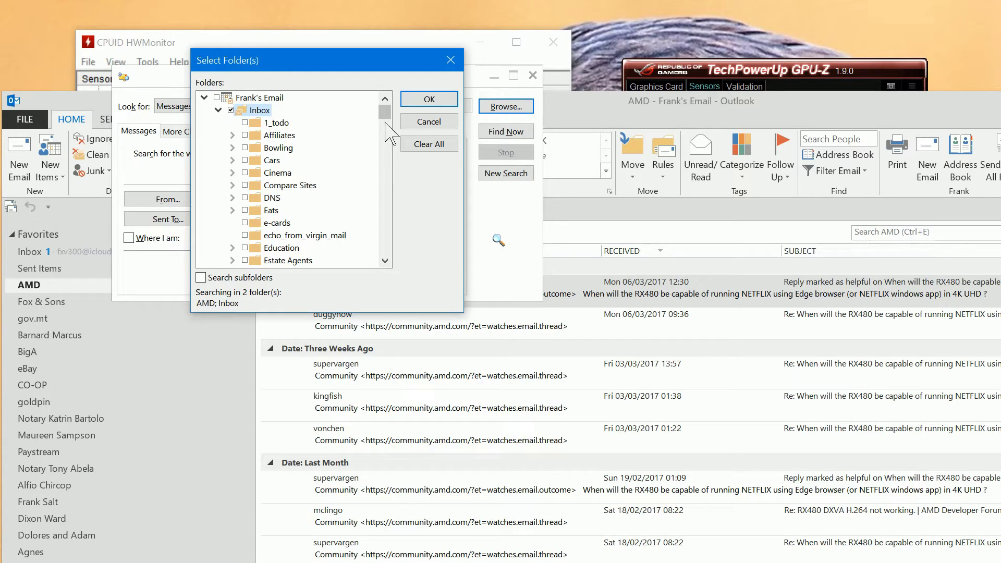
left_click(201, 278)
left_click_drag(384, 107, 394, 170)
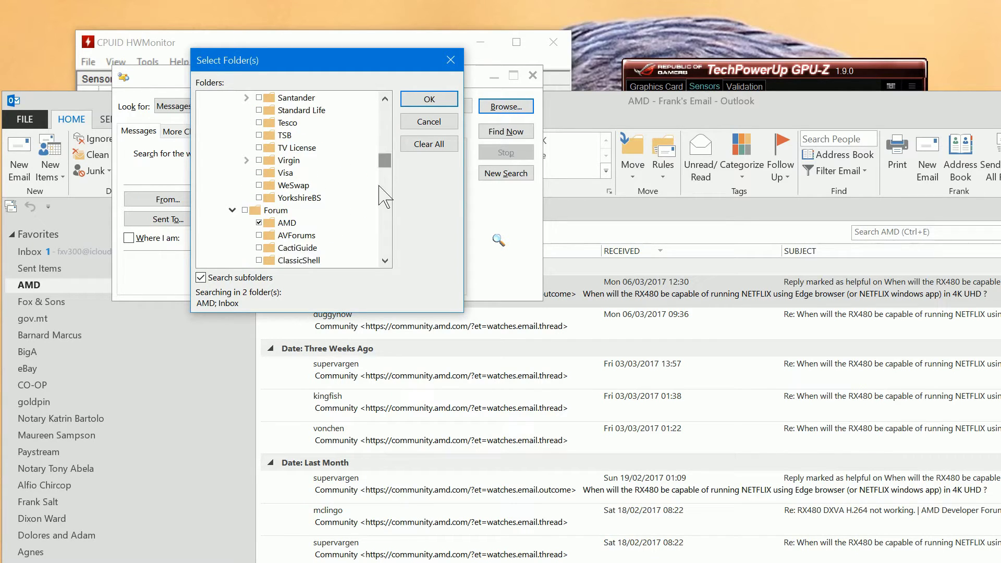
left_click(259, 223)
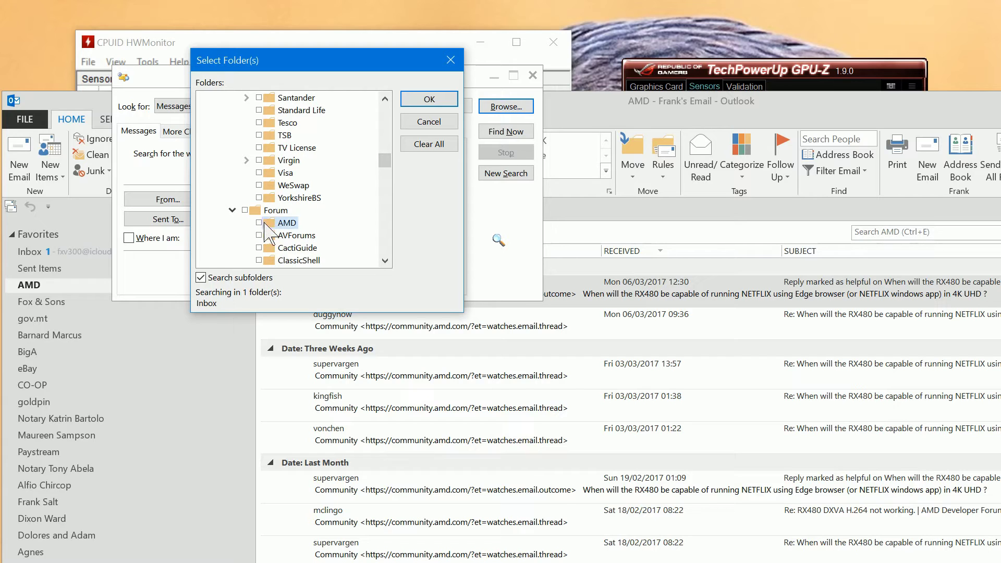
left_click(430, 100)
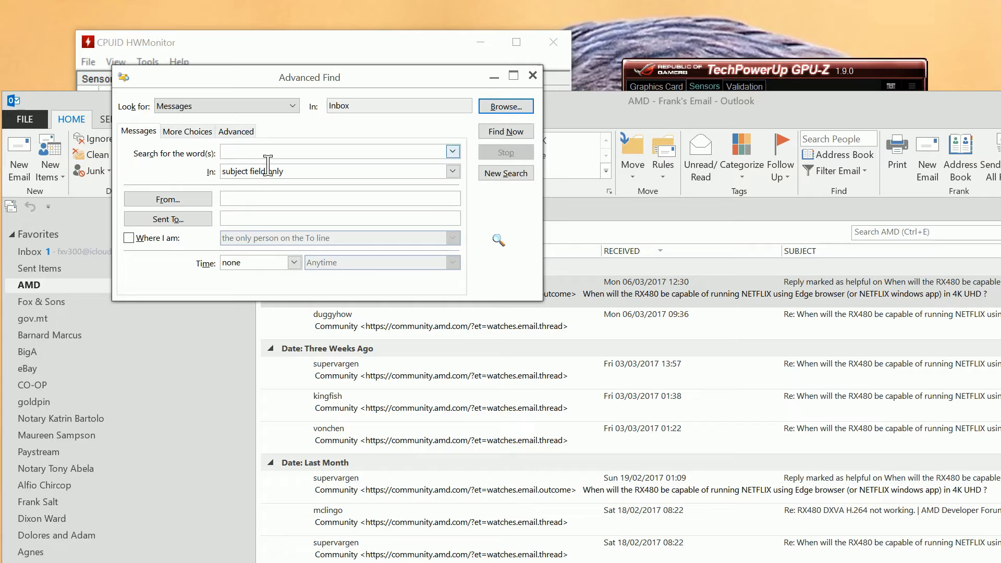
- Enter AMD as the search word, limited to the subject field only
left_click(268, 156)
type("AMD")
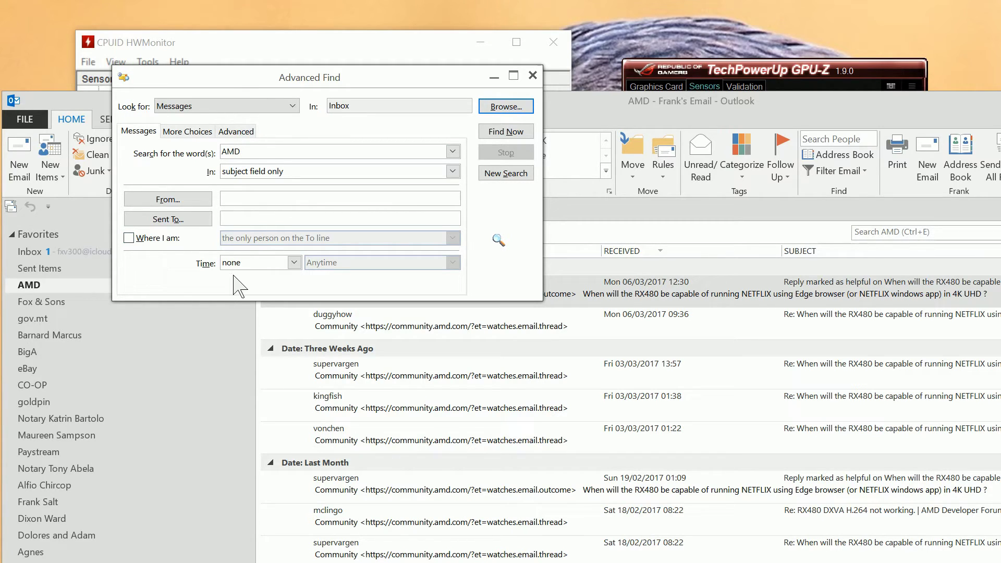
left_click_drag(431, 81, 526, 161)
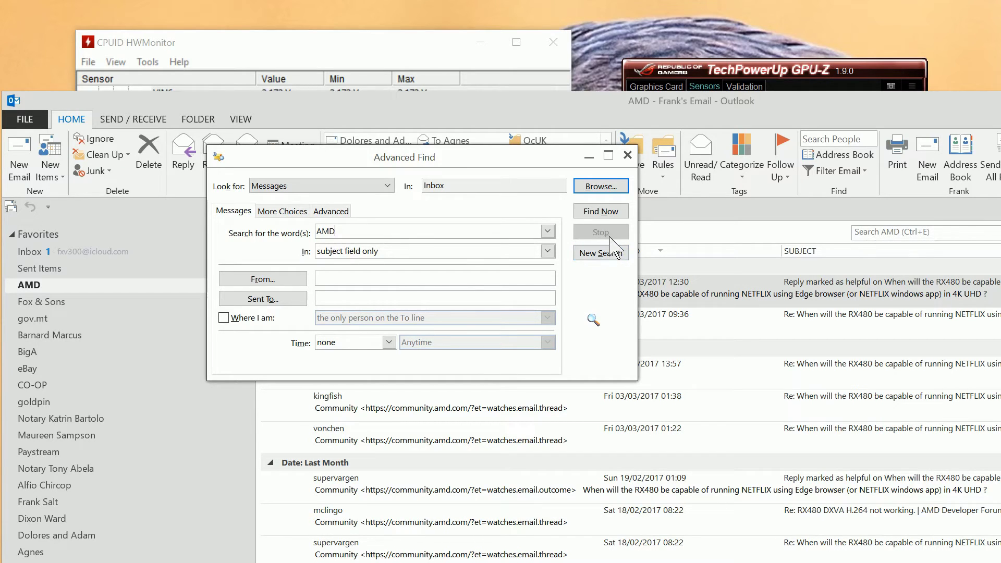
- Run the AMD subject search and enlarge the results window to show columns
left_click(604, 214)
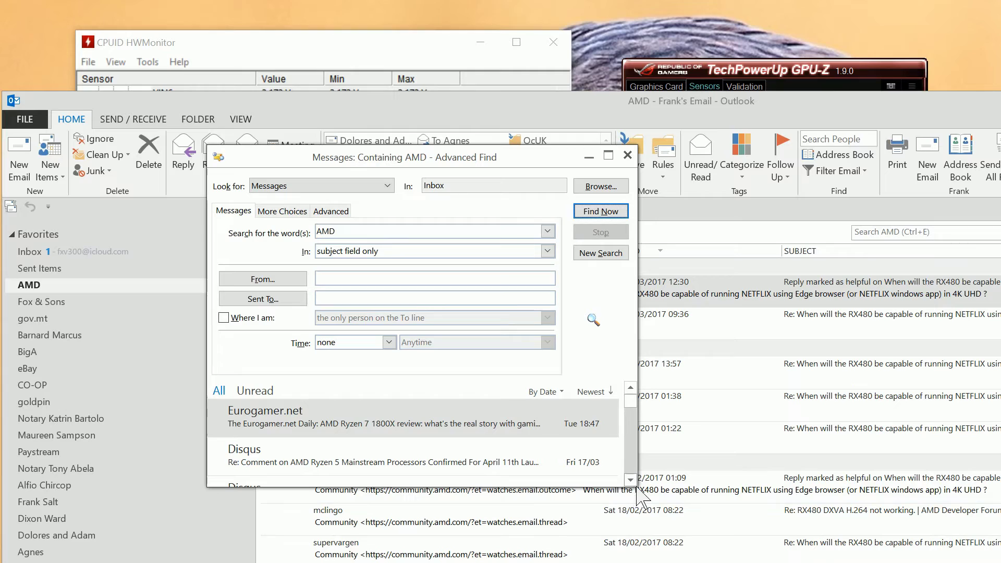
left_click_drag(639, 490, 880, 519)
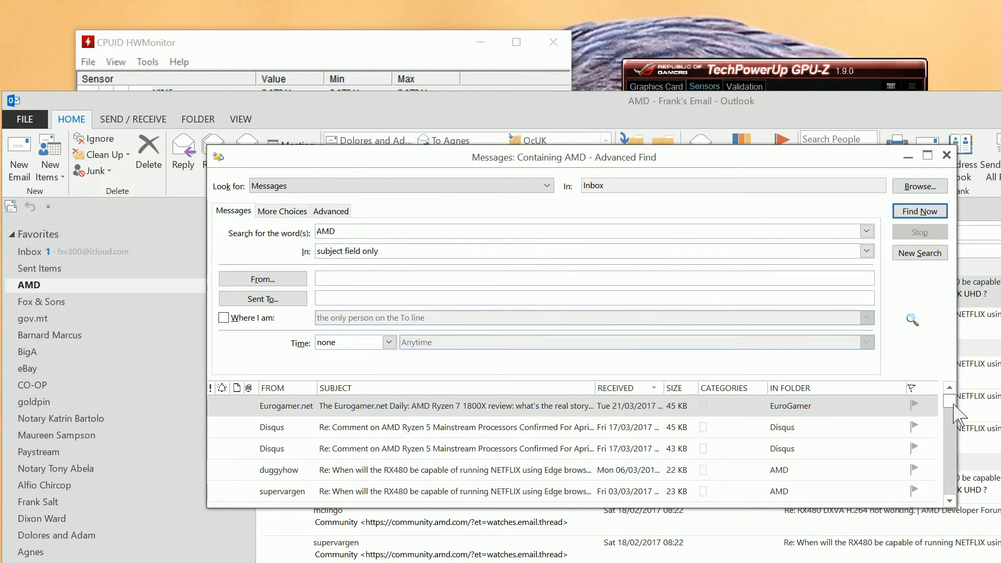
left_click_drag(952, 405, 953, 459)
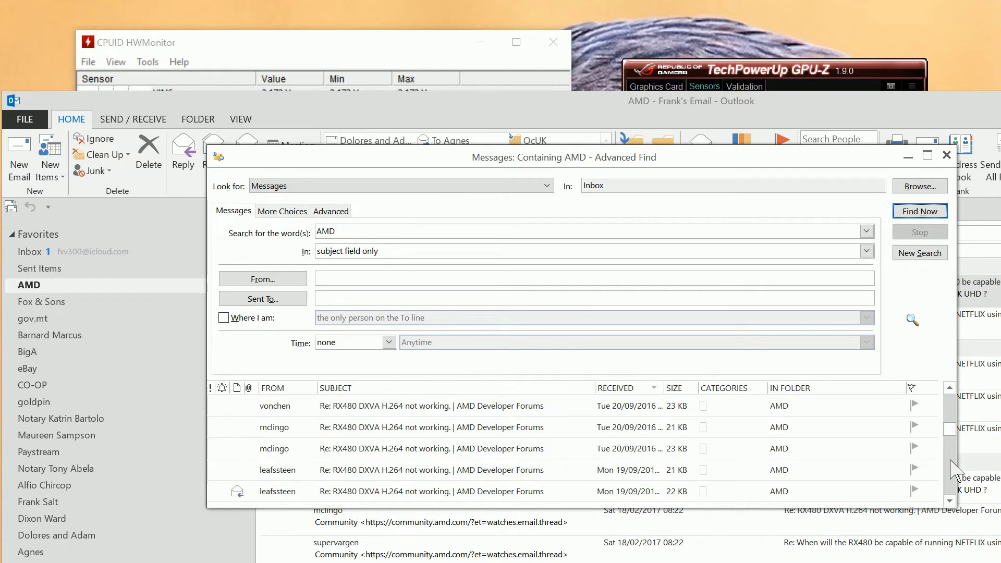
scroll(953, 467, "down", 4)
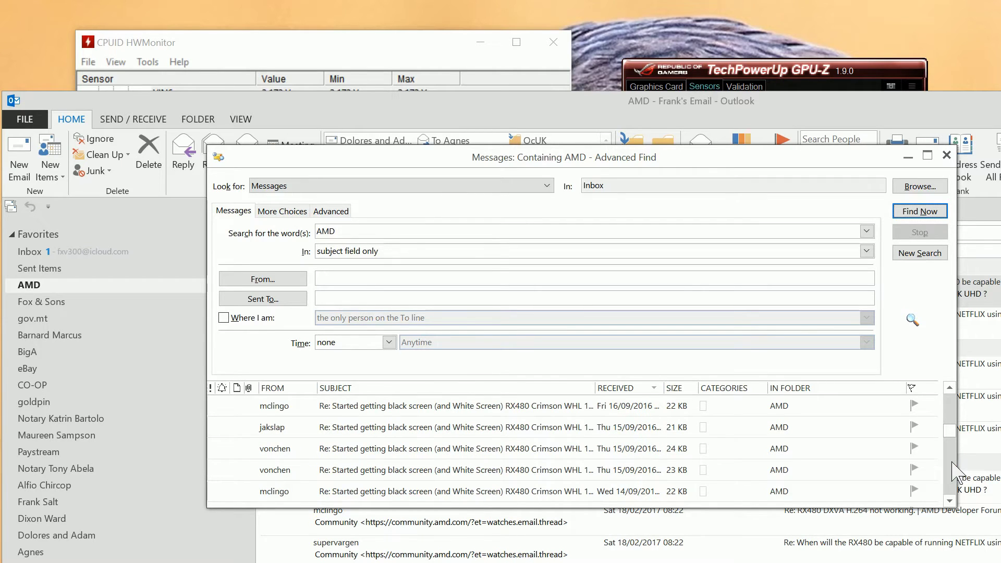
scroll(906, 477, "down", 3)
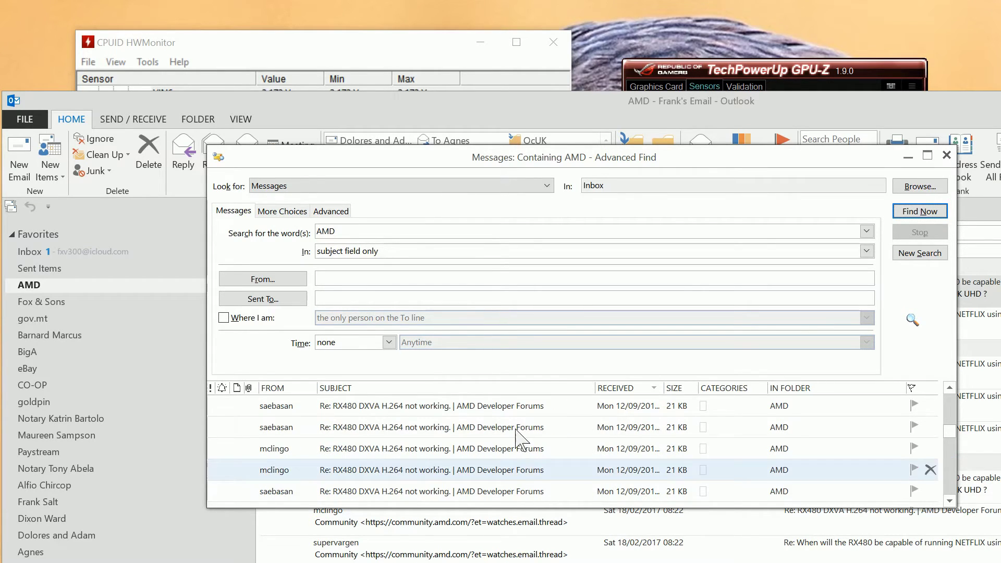
- Select the first saebasan result and scroll until the Pre-Order AMD Ryzen 7 row shows
right_click(490, 410)
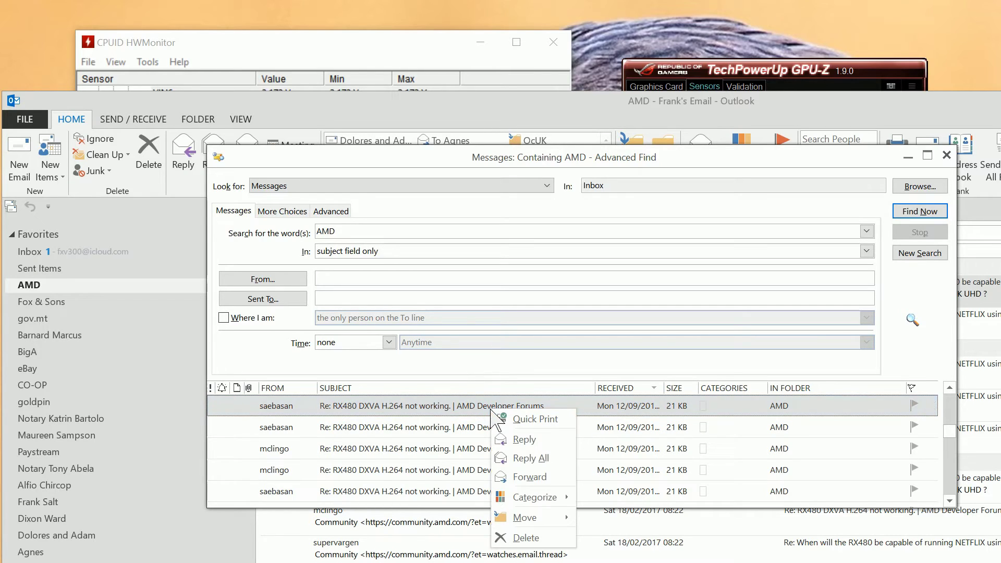
left_click(461, 409)
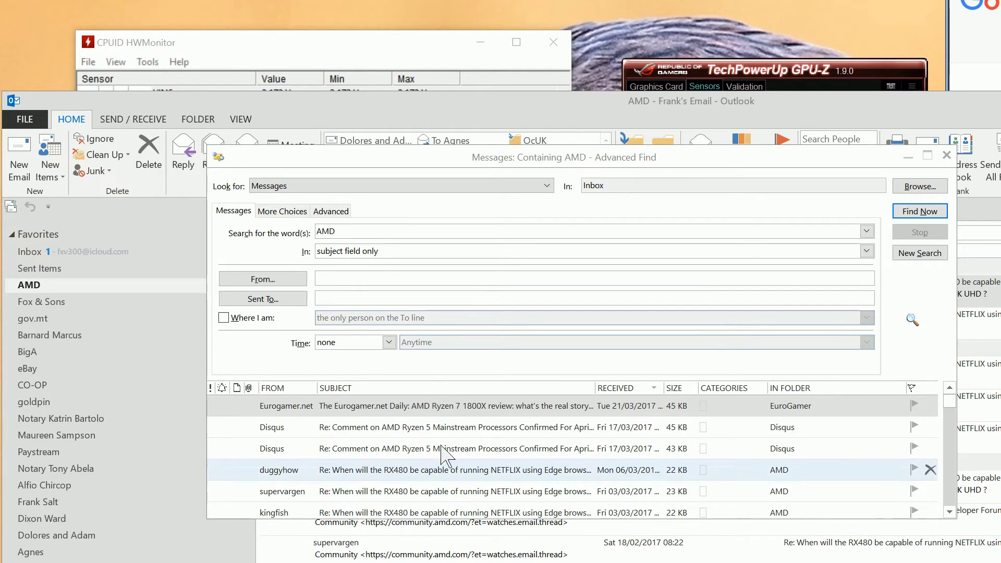
scroll(535, 476, "down", 1)
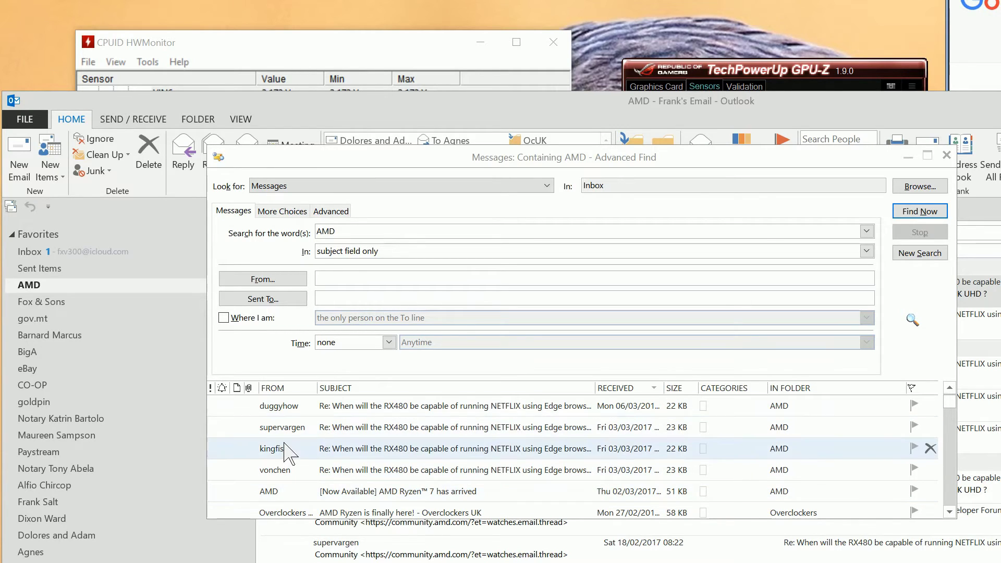
scroll(279, 444, "up", 1)
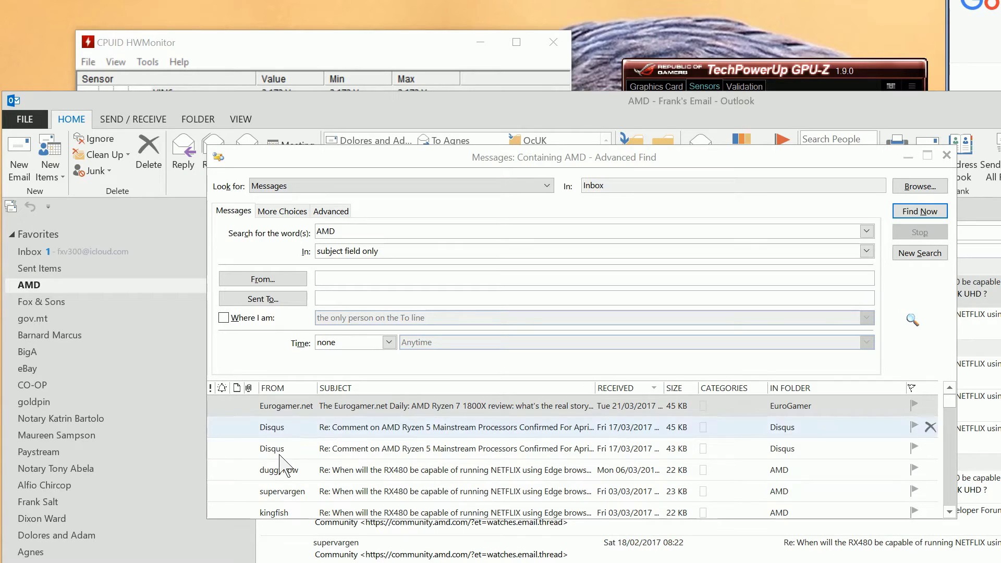
scroll(287, 454, "down", 1)
scroll(286, 470, "down", 1)
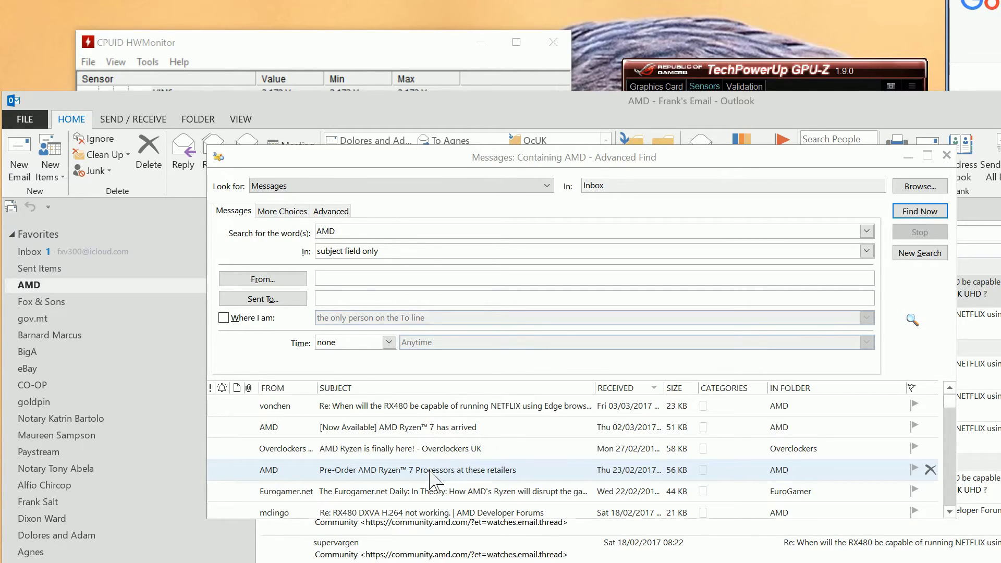
- Open the Pre-Order AMD Ryzen 7 retailers message and shift its window right
double_click(431, 471)
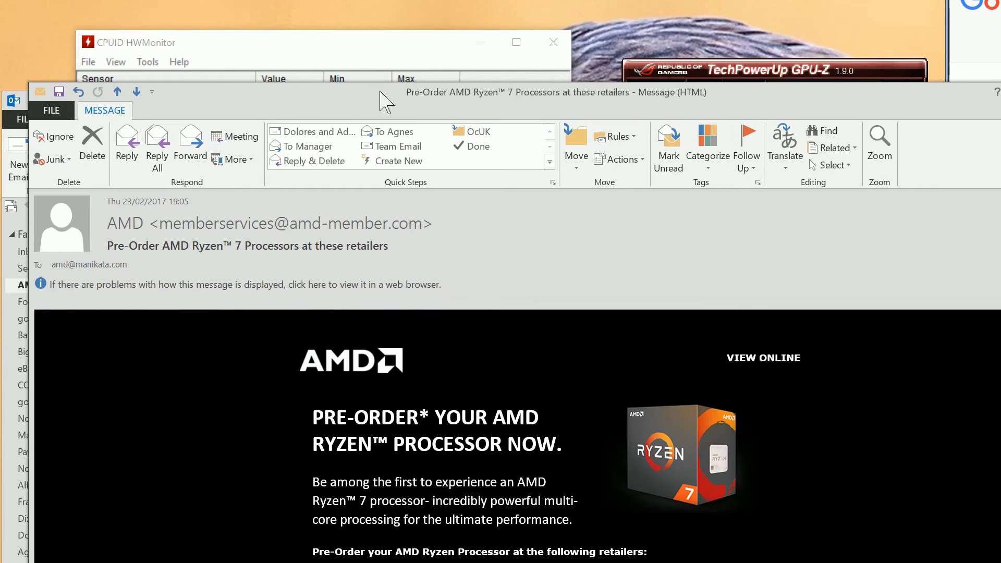
left_click_drag(386, 89, 433, 84)
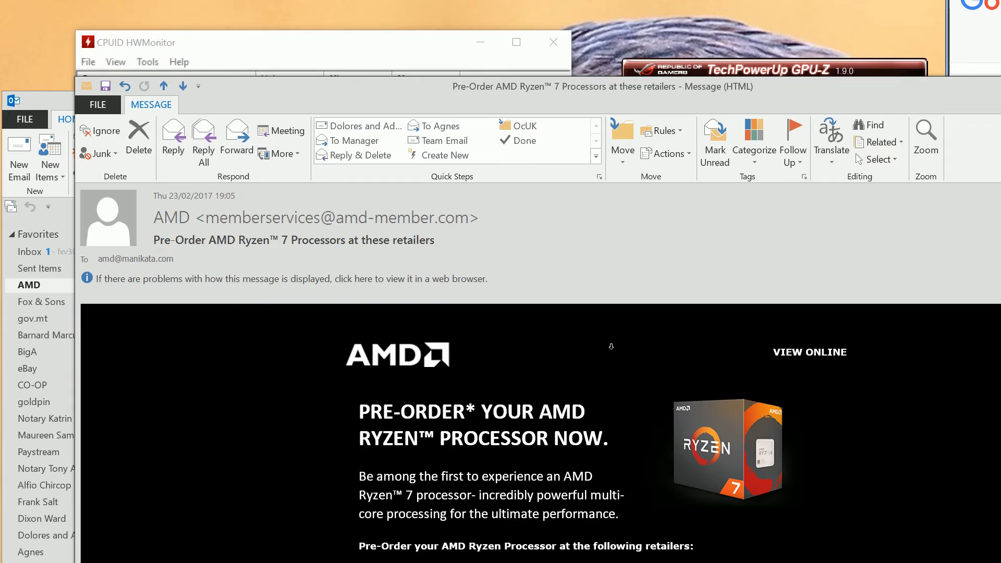
- Start Advanced Find from the message and confirm its AMD folder sits under Software
key("ctrl+shift+f")
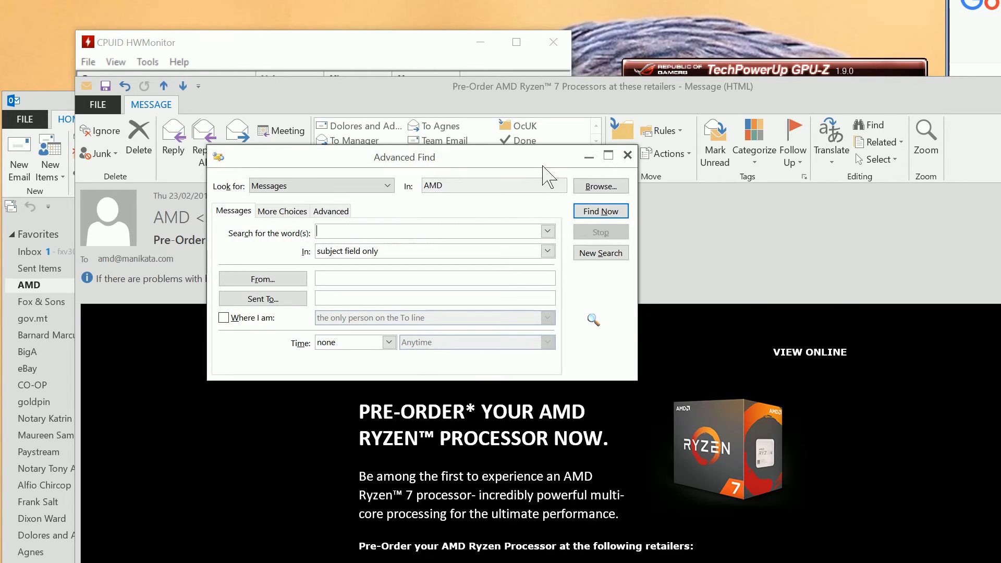
left_click_drag(523, 164, 607, 190)
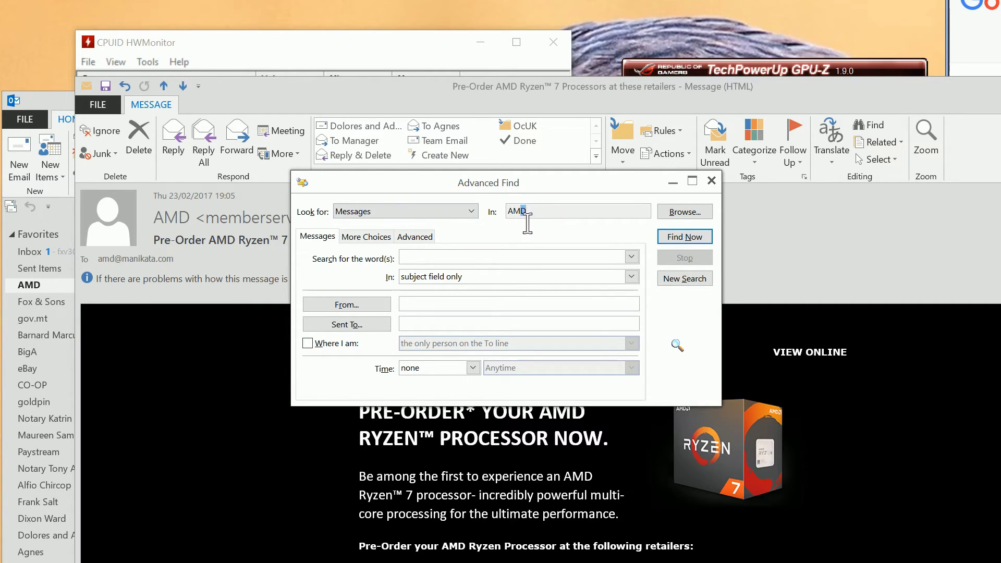
double_click(517, 213)
left_click(687, 214)
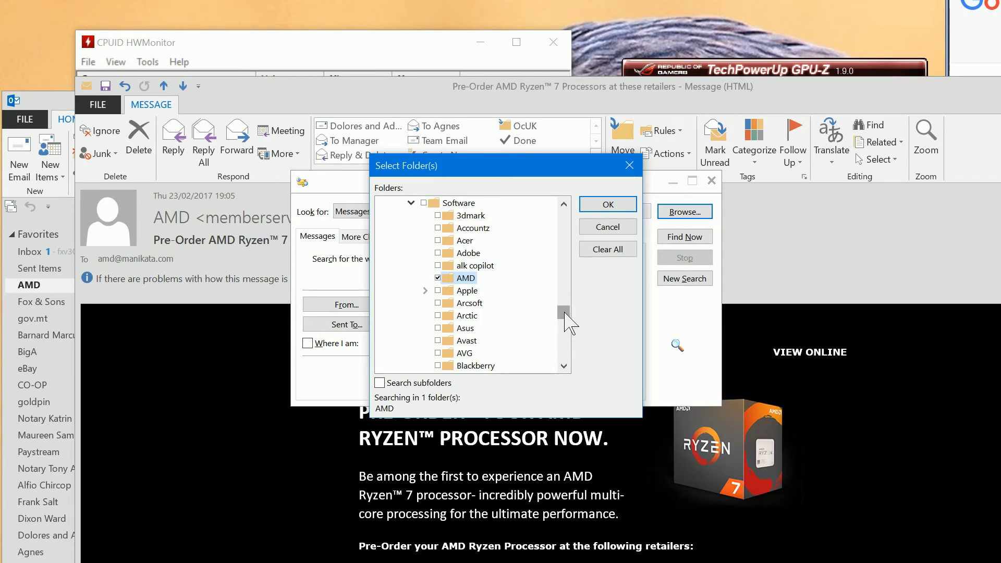
left_click_drag(565, 315, 566, 242)
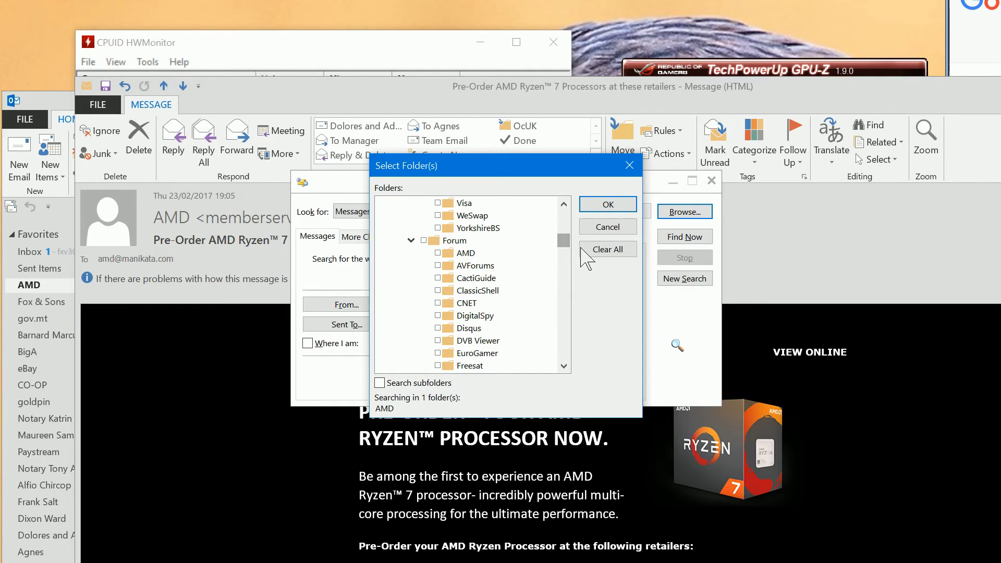
left_click(608, 204)
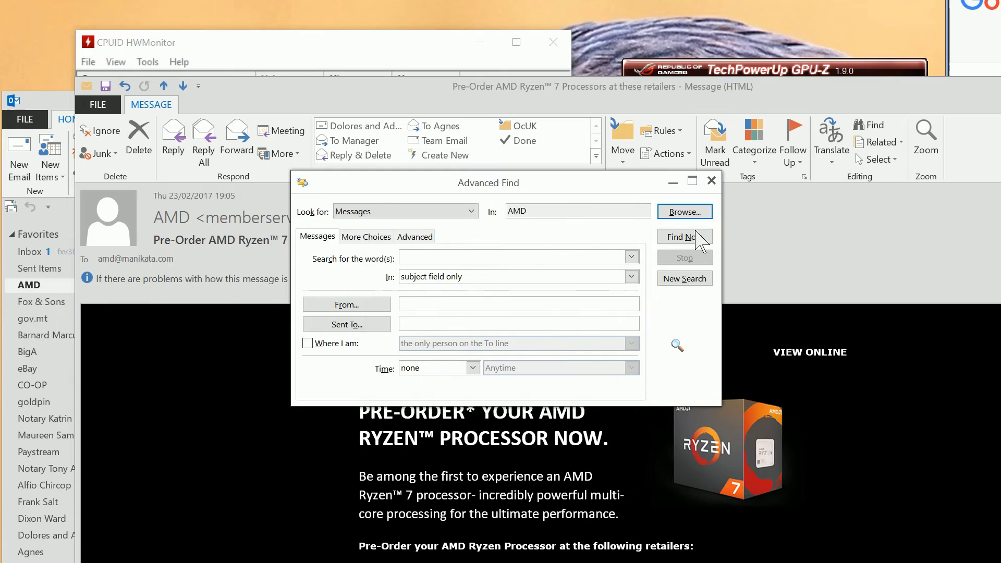
- Review the folder list once more, then close it and Advanced Find
left_click(685, 213)
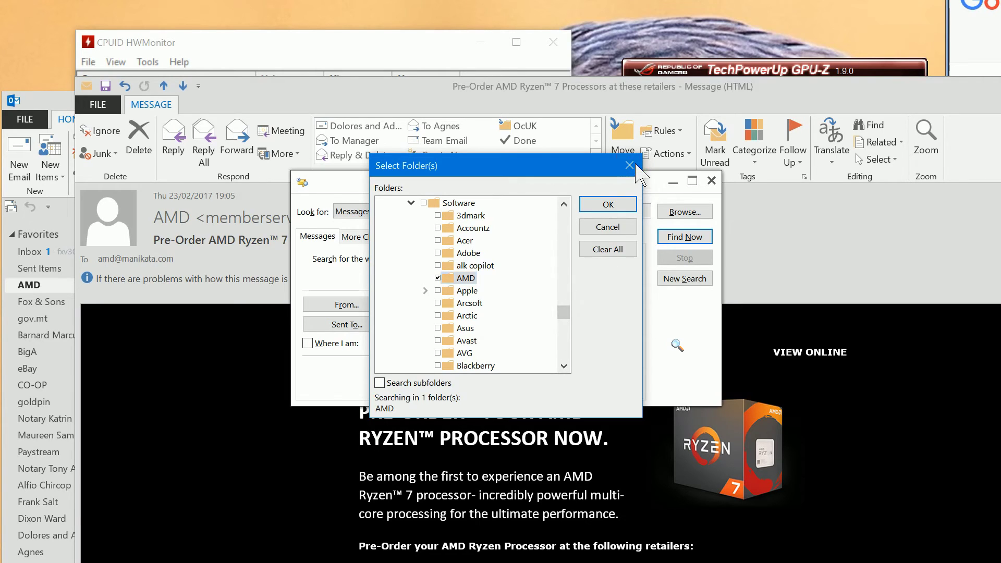
left_click(634, 167)
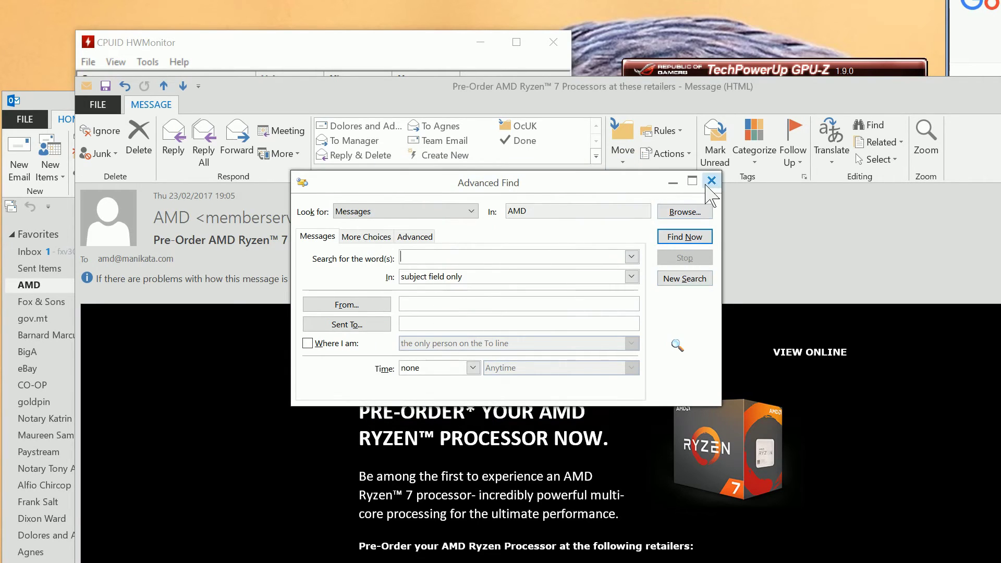
left_click(711, 181)
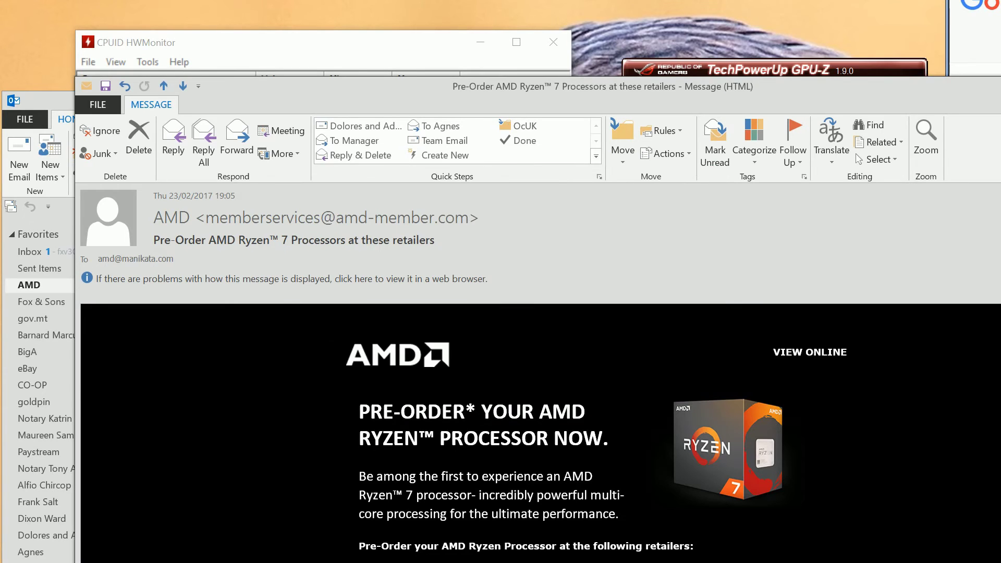
- Swap to the 'AMD Ryzen is finally here!' message and start Advanced Find on Overclockers
key("Escape")
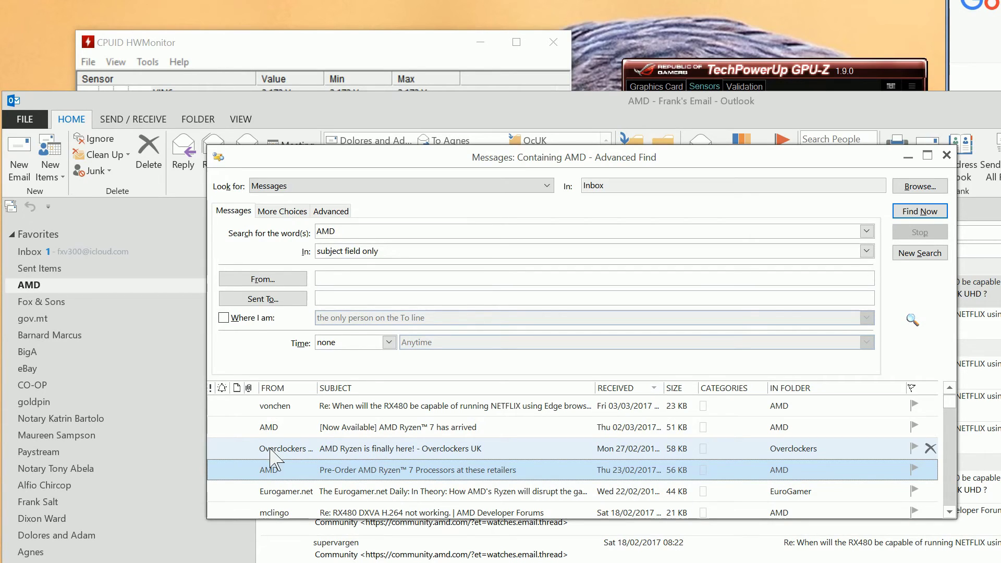
double_click(392, 448)
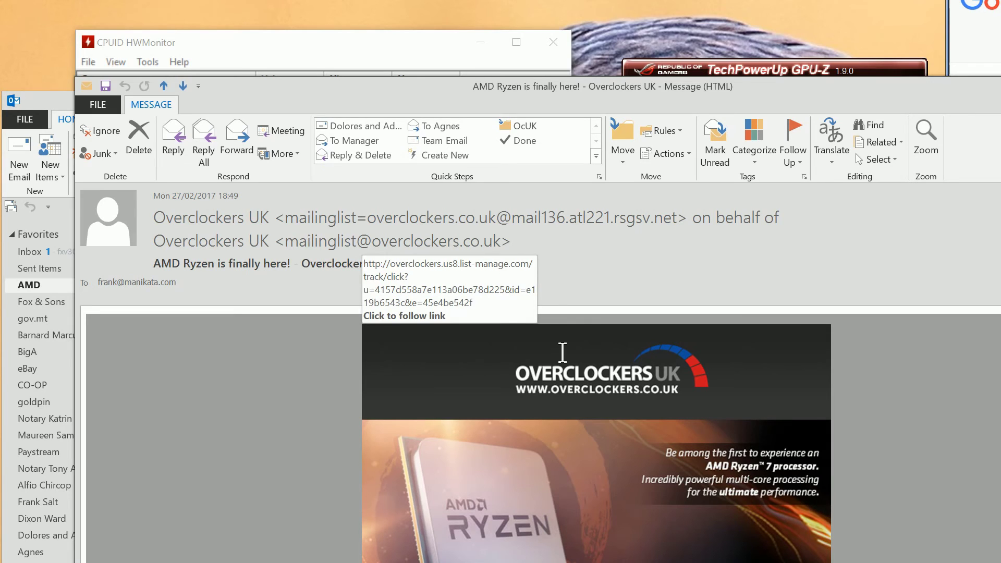
key("ctrl+shift+f")
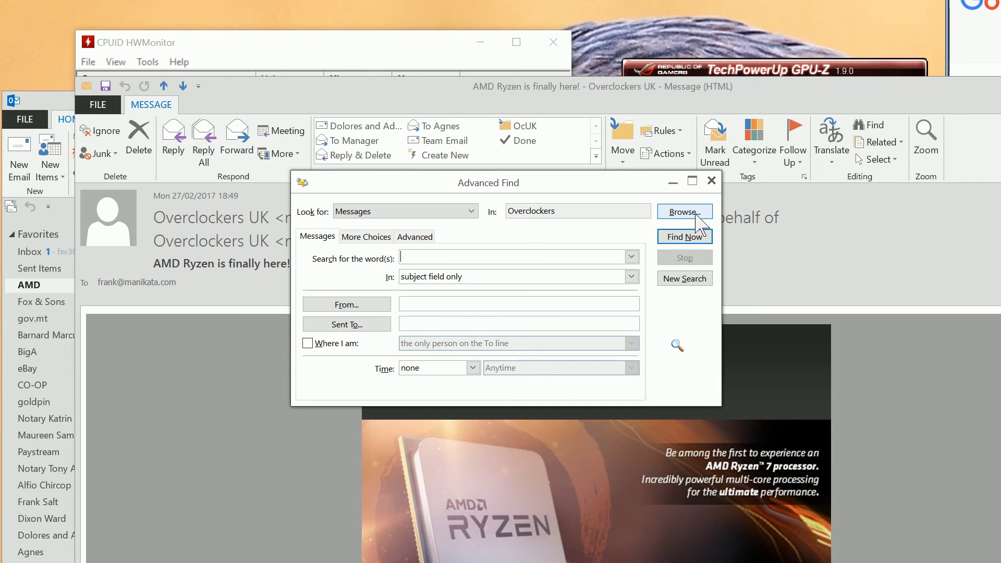
left_click(696, 214)
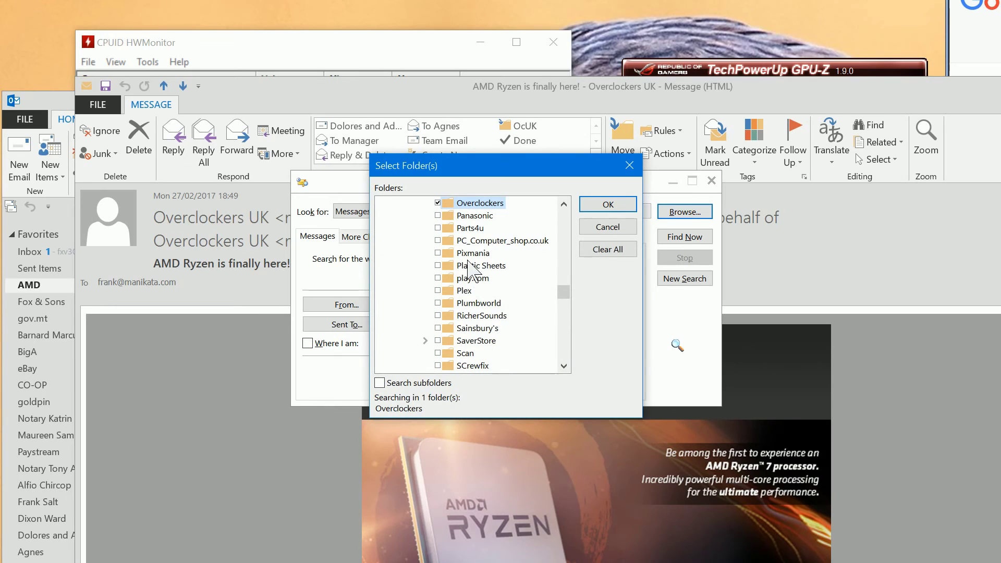
left_click_drag(565, 293, 574, 259)
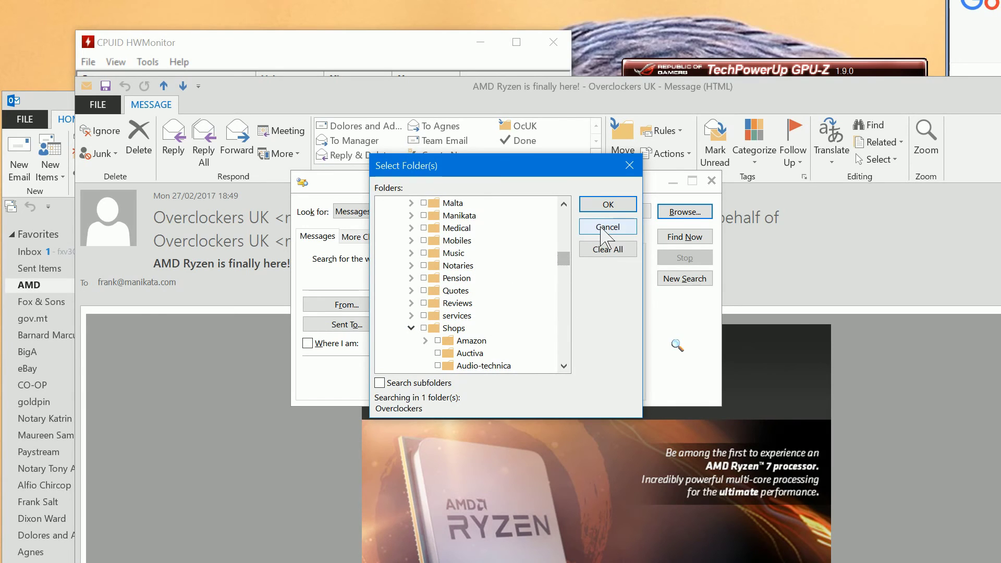
key("Escape")
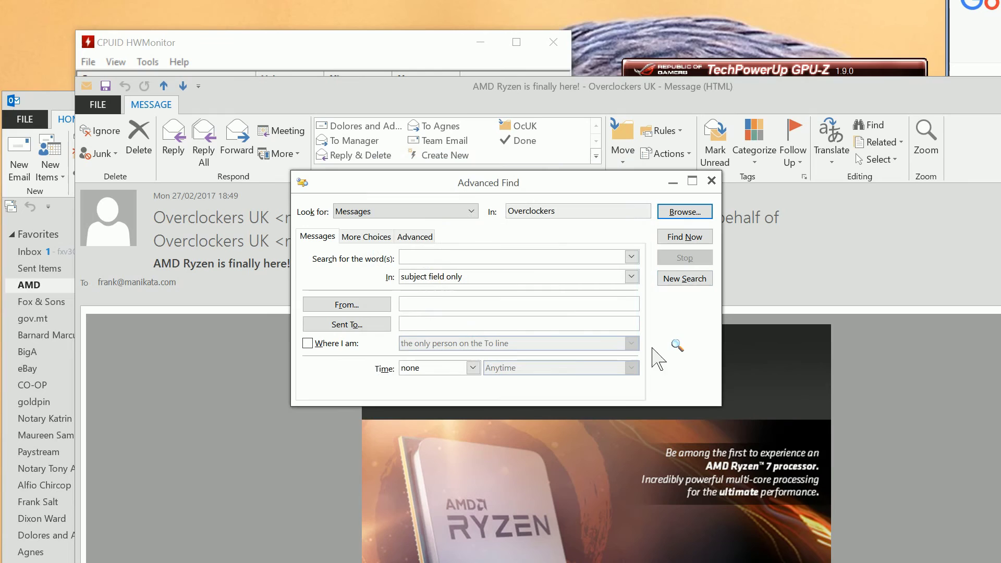